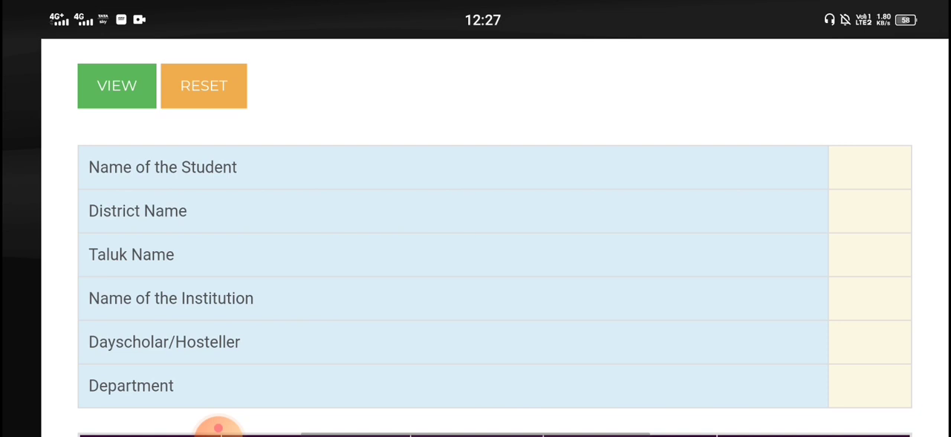
left_click(218, 426)
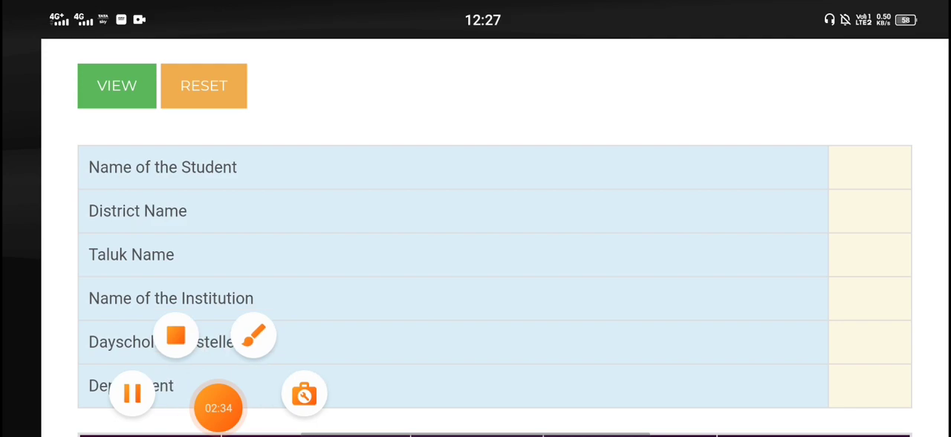